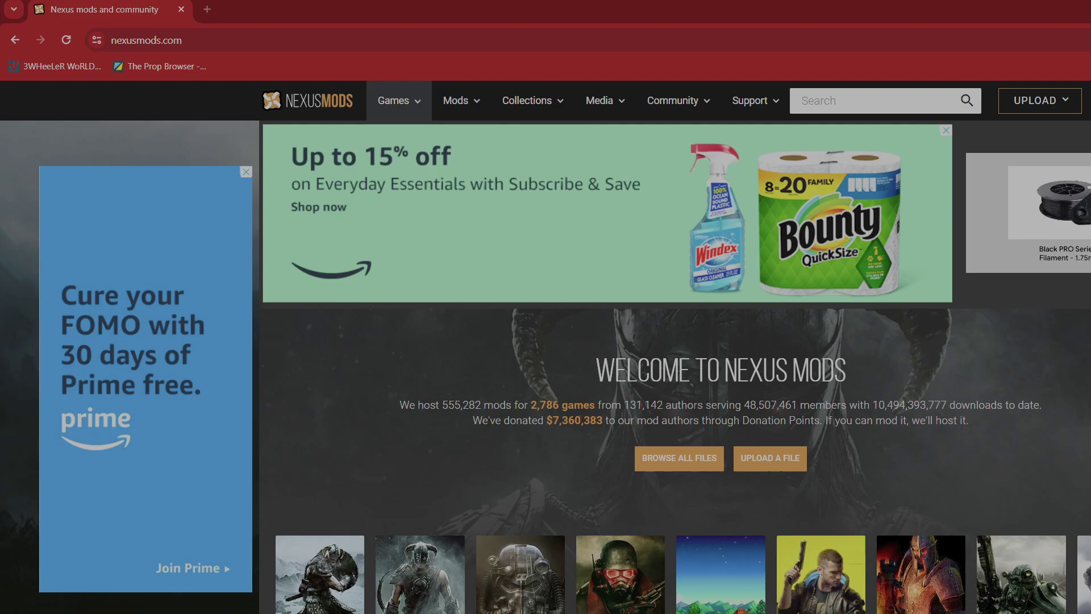
- Open the Railroader page from the games list on Nexus Mods and browse its hot and new mods
click(419, 105)
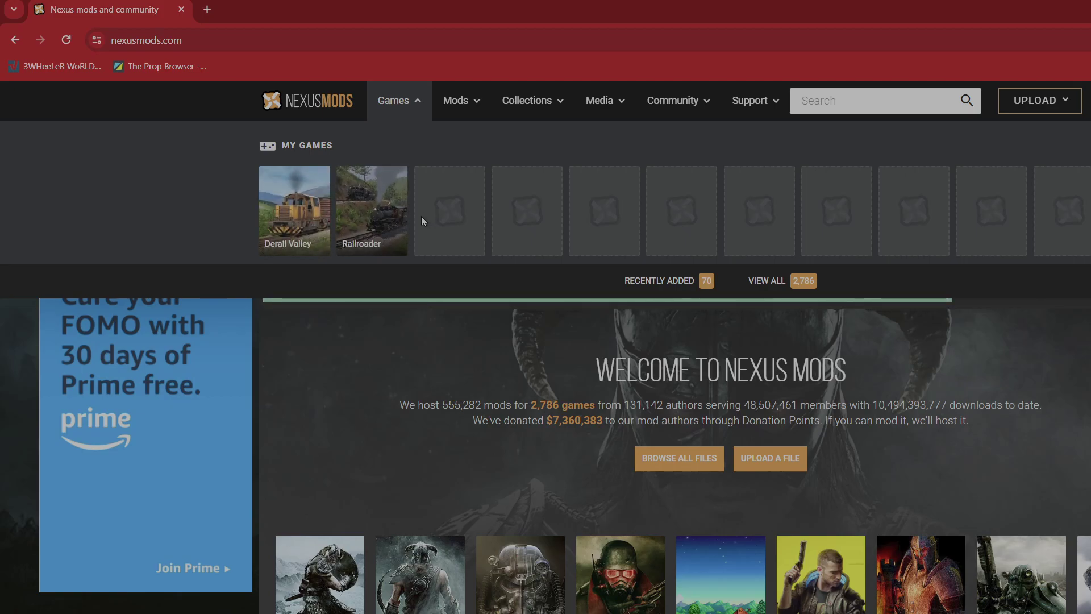
click(375, 225)
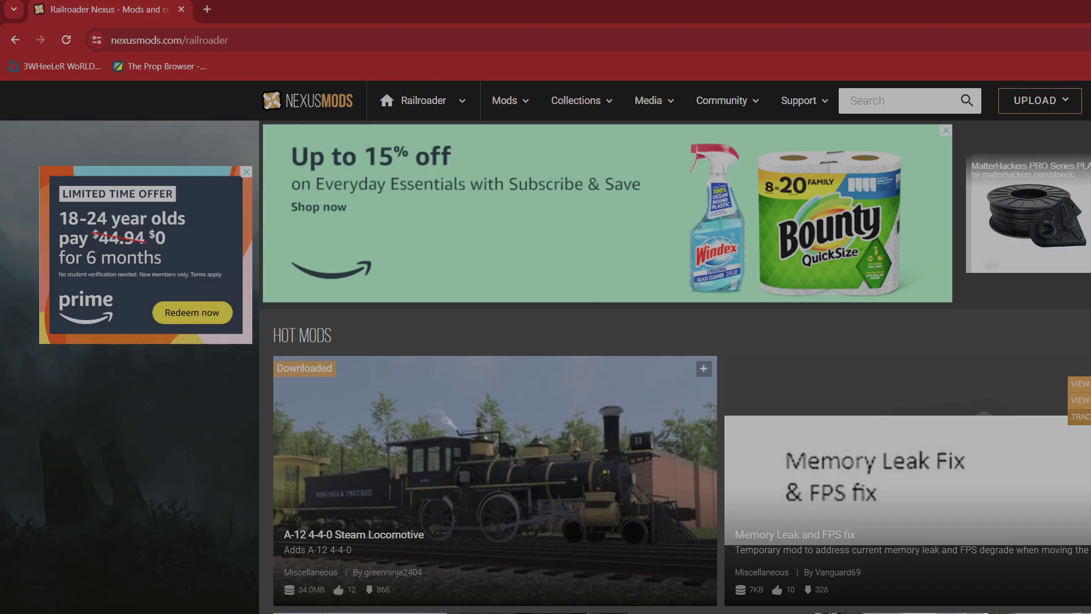
scroll(973, 345, down, 5)
mouse_move(976, 350)
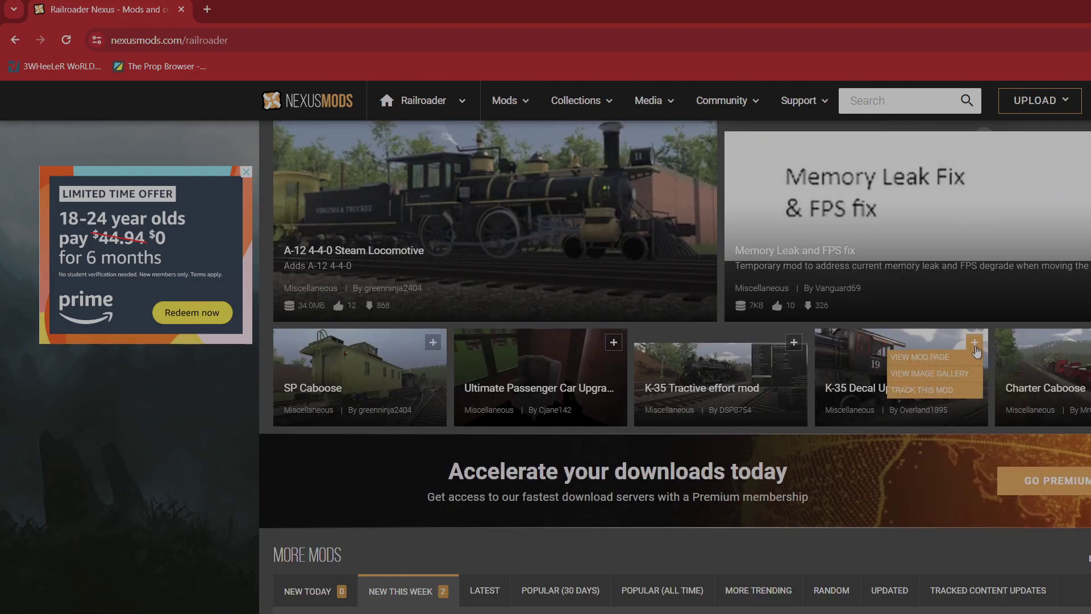
scroll(977, 353, up, 5)
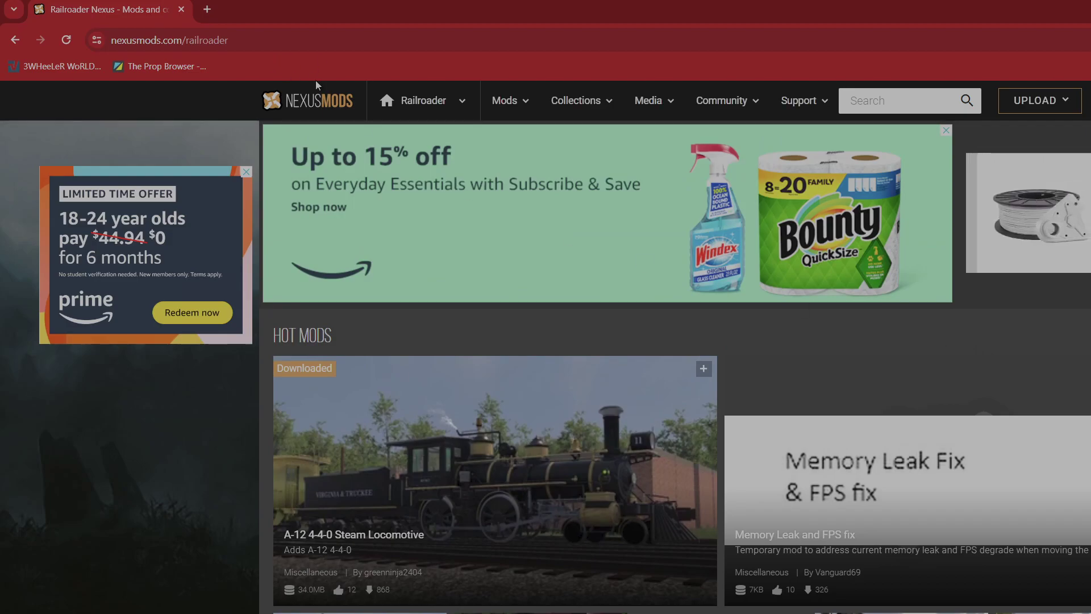
scroll(495, 271, down, 3)
scroll(661, 303, up, 3)
scroll(661, 303, down, 5)
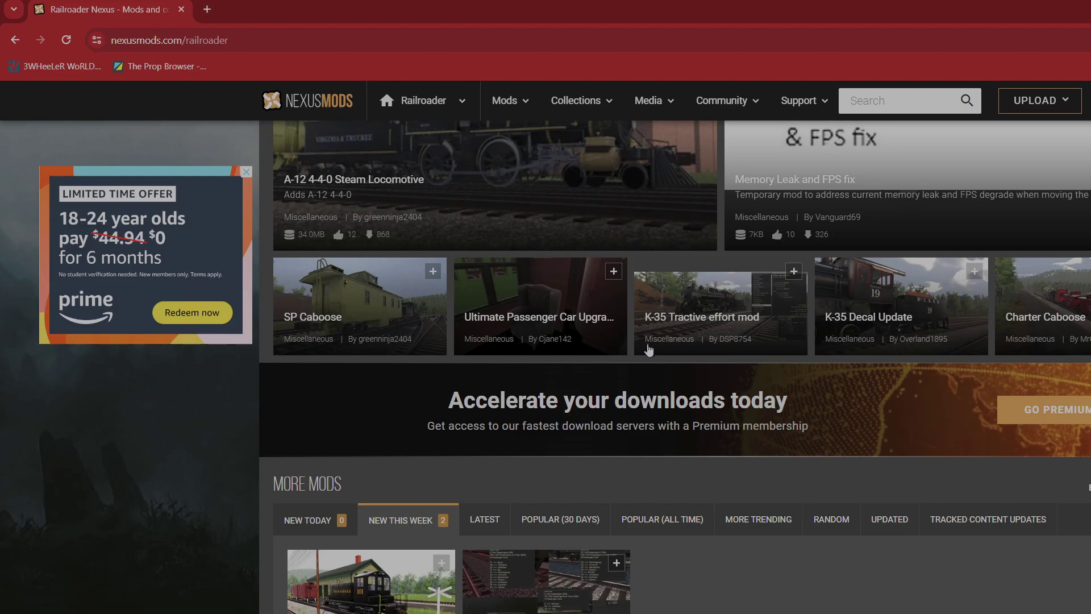
scroll(686, 389, down, 3)
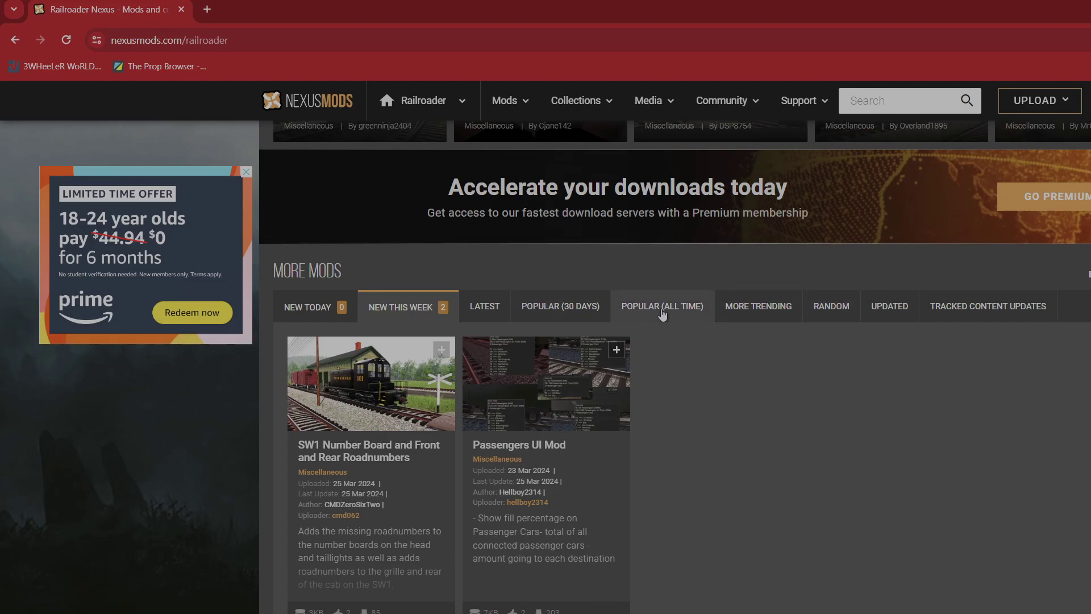
- Find Map Enhancer among the random Railroader mods, open its page and go to its download
click(833, 316)
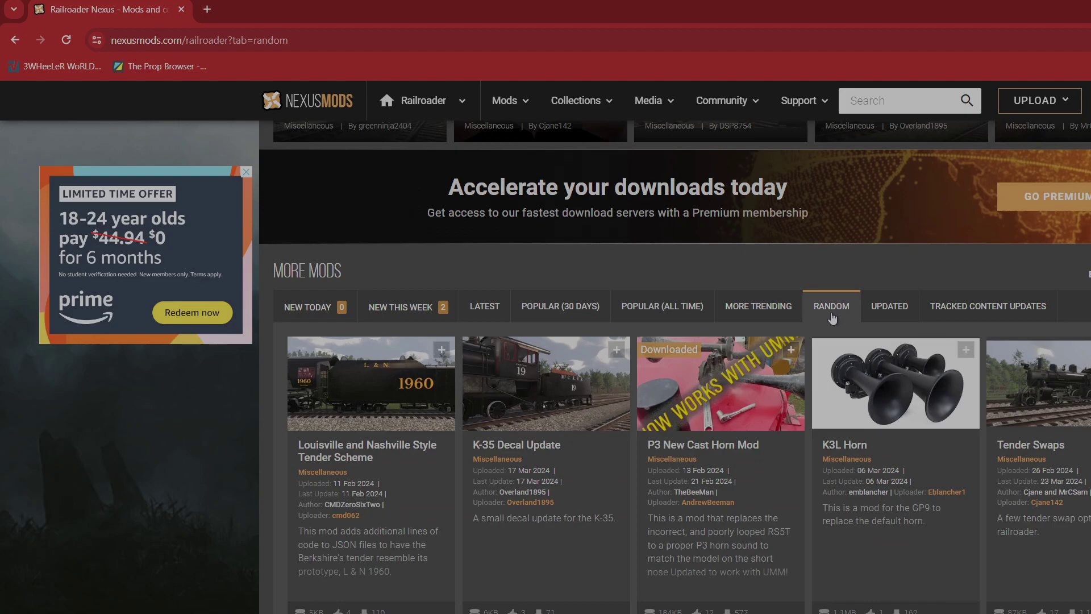
mouse_move(762, 386)
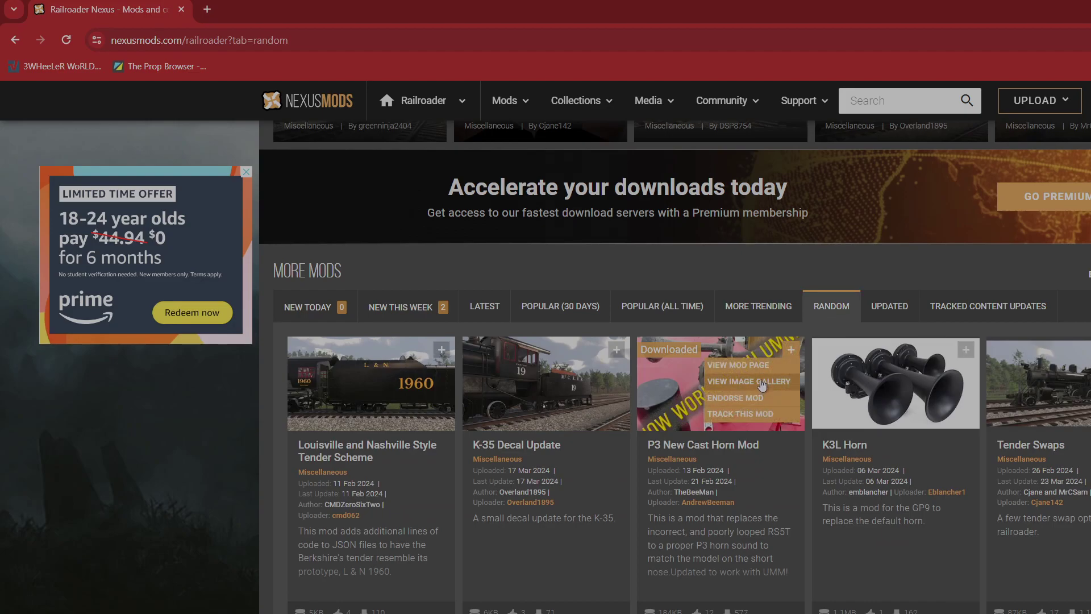
scroll(762, 386, down, 5)
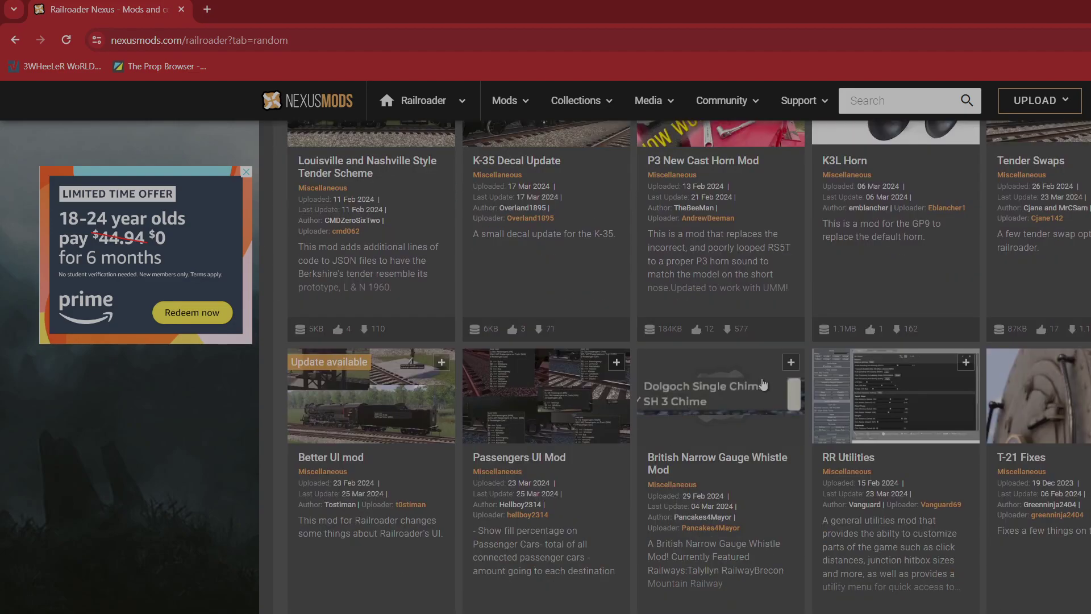
scroll(763, 386, down, 4)
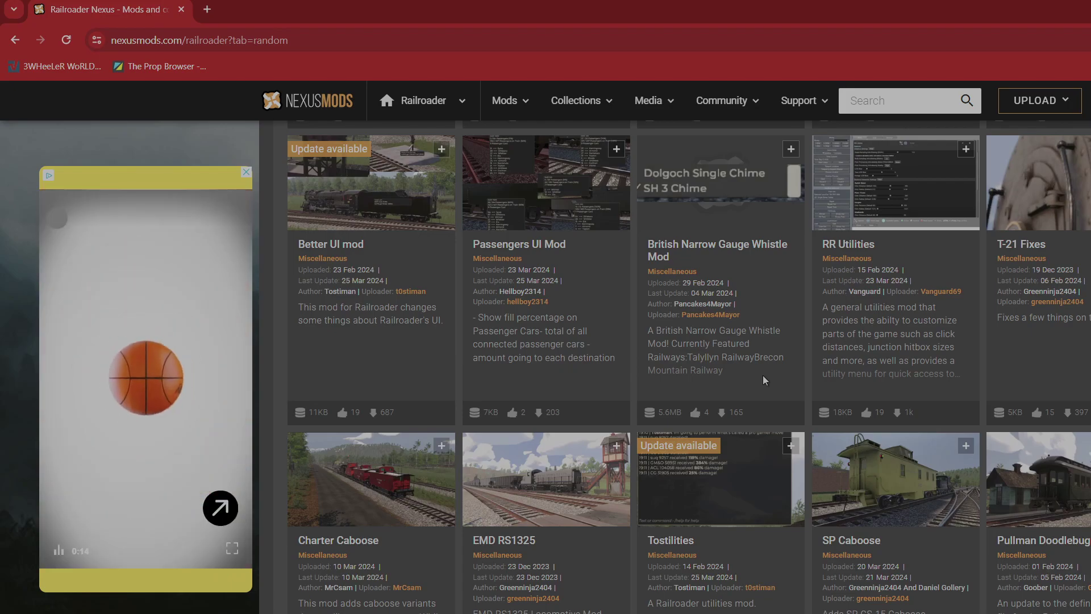
scroll(763, 380, down, 5)
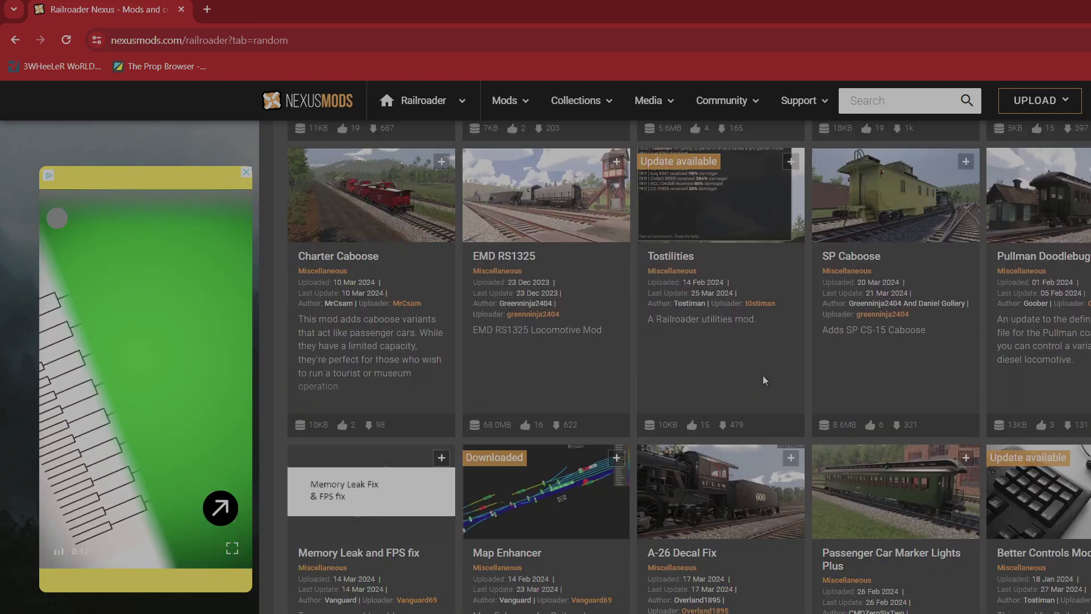
click(579, 522)
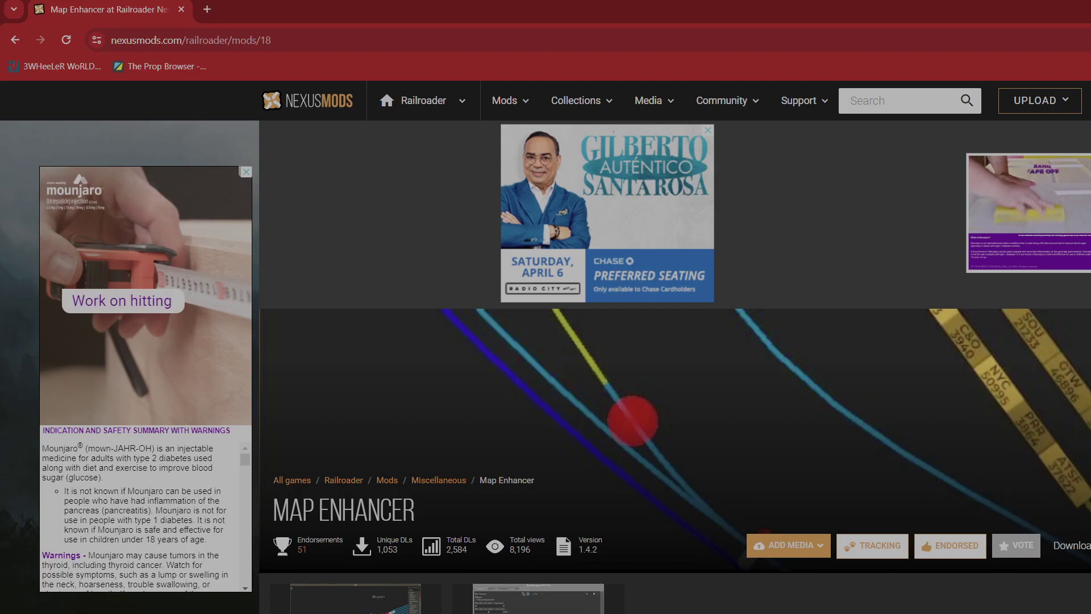
click(1072, 545)
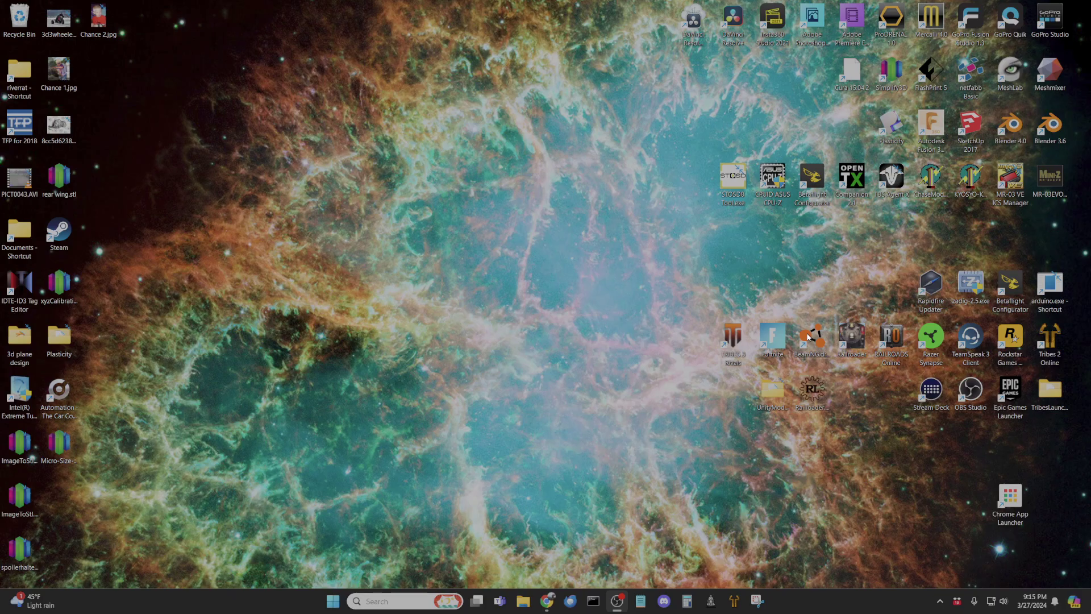
- Run UnityModManager.exe from the UnityModManagerInstaller folder on the desktop and move its window aside
double_click(772, 394)
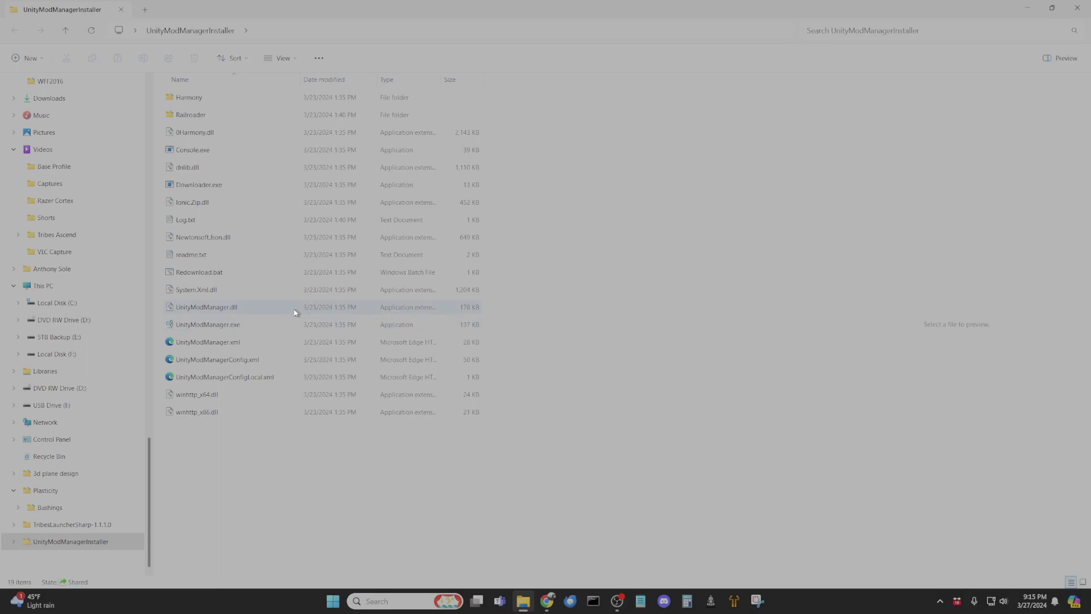
double_click(199, 326)
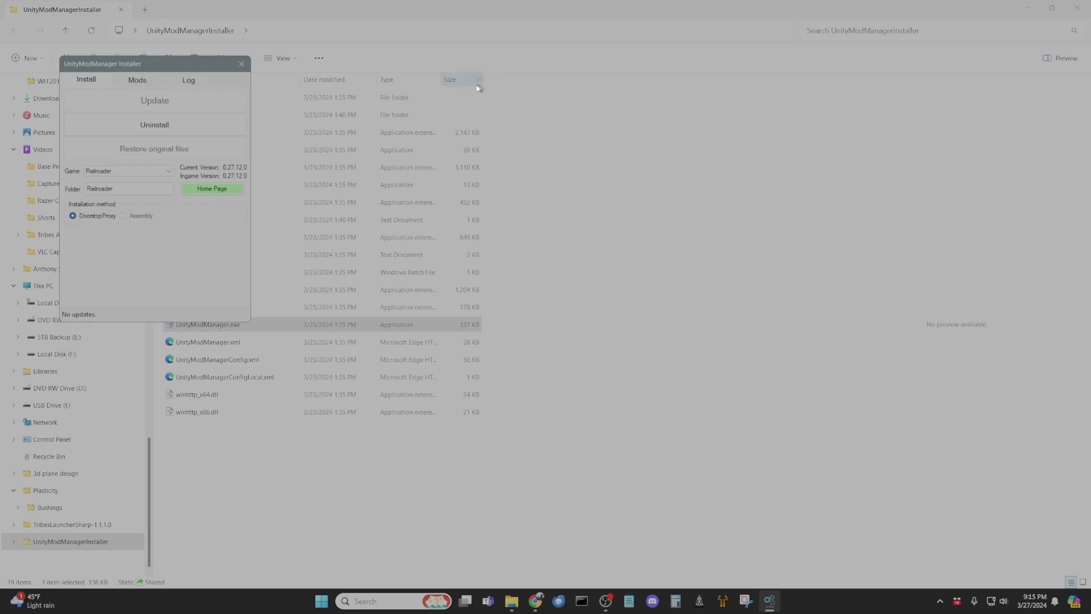
drag(202, 67, 568, 116)
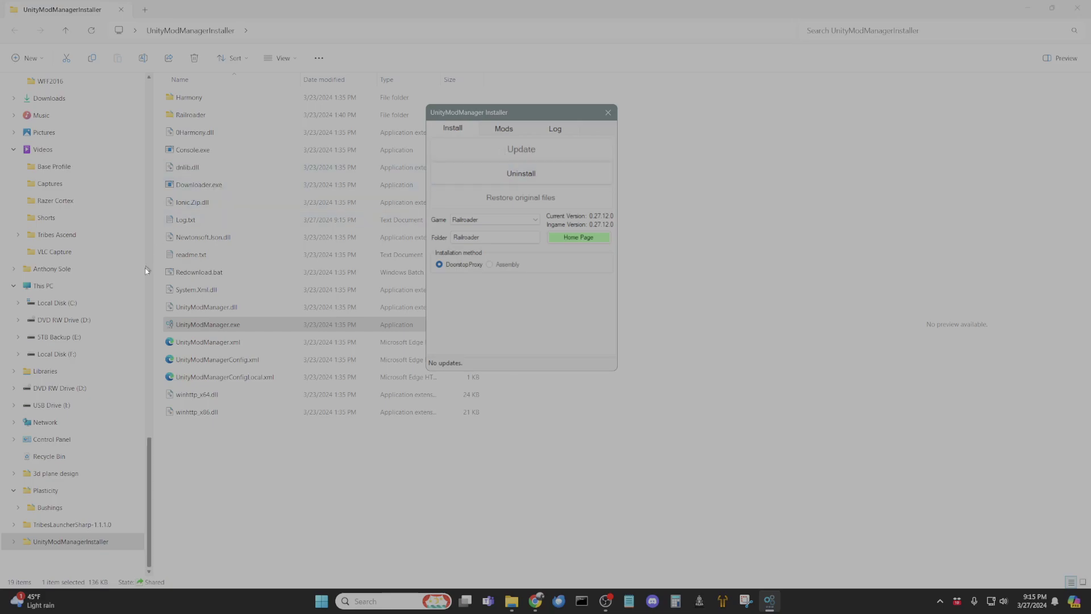
- Collapse the expanded folders in the file explorer's folder tree and open the Downloads folder
drag(151, 467, 150, 108)
scroll(98, 125, down, 4)
scroll(97, 127, up, 4)
click(13, 153)
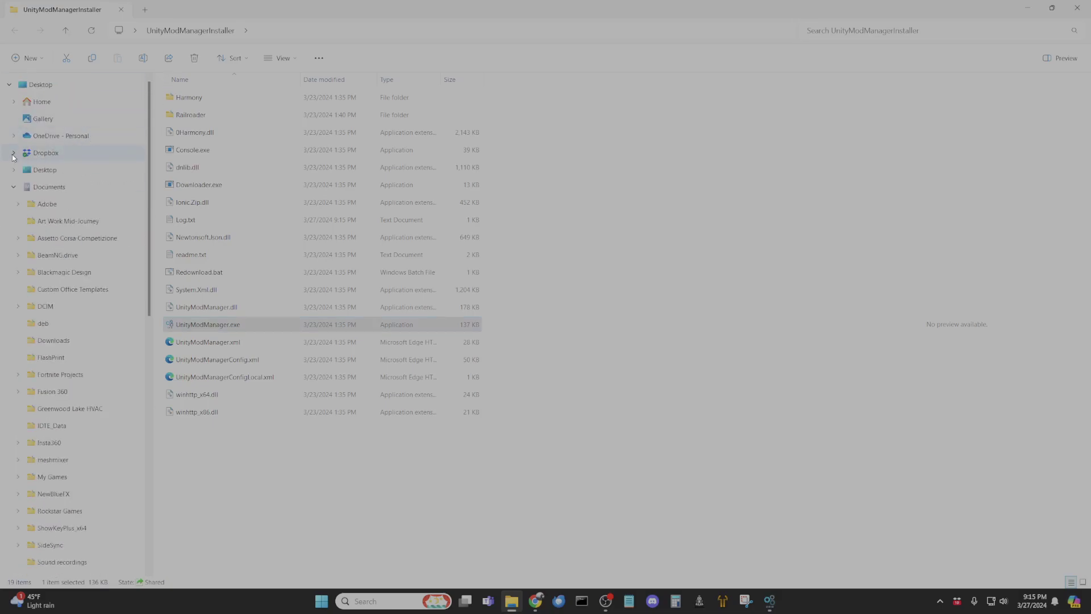
click(13, 187)
scroll(29, 191, down, 1)
click(14, 201)
scroll(16, 157, up, 1)
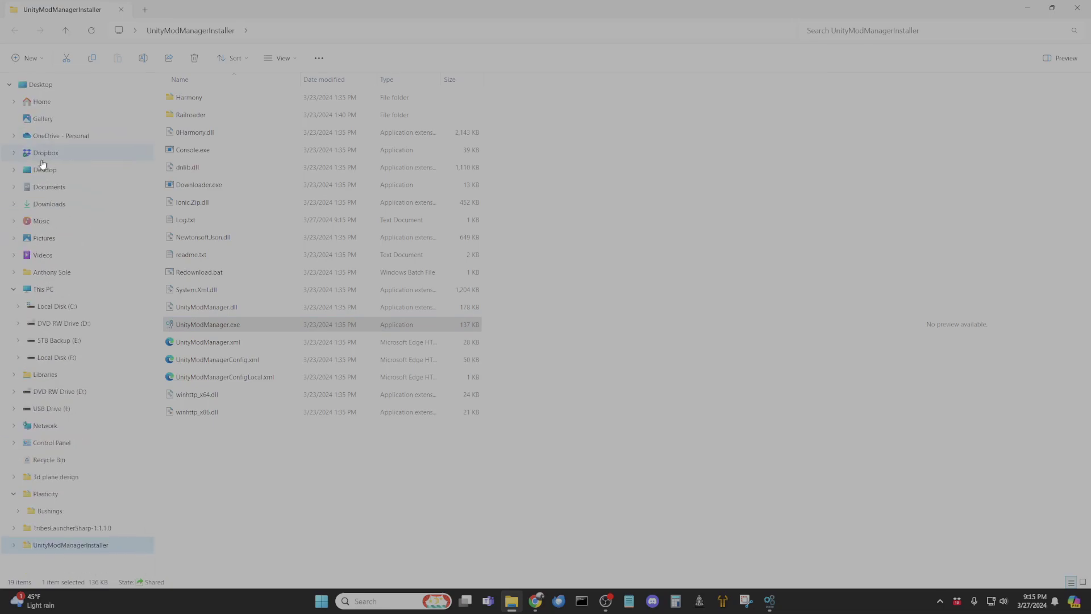
click(43, 204)
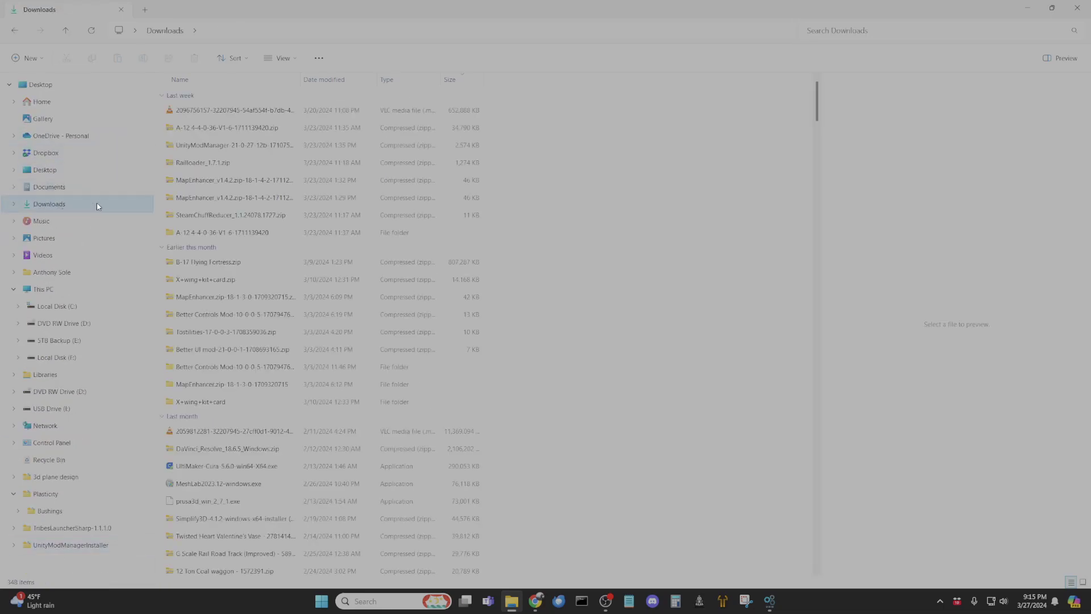
- Shrink the Downloads window and arrange it side by side with the UnityModManager Installer window
click(769, 601)
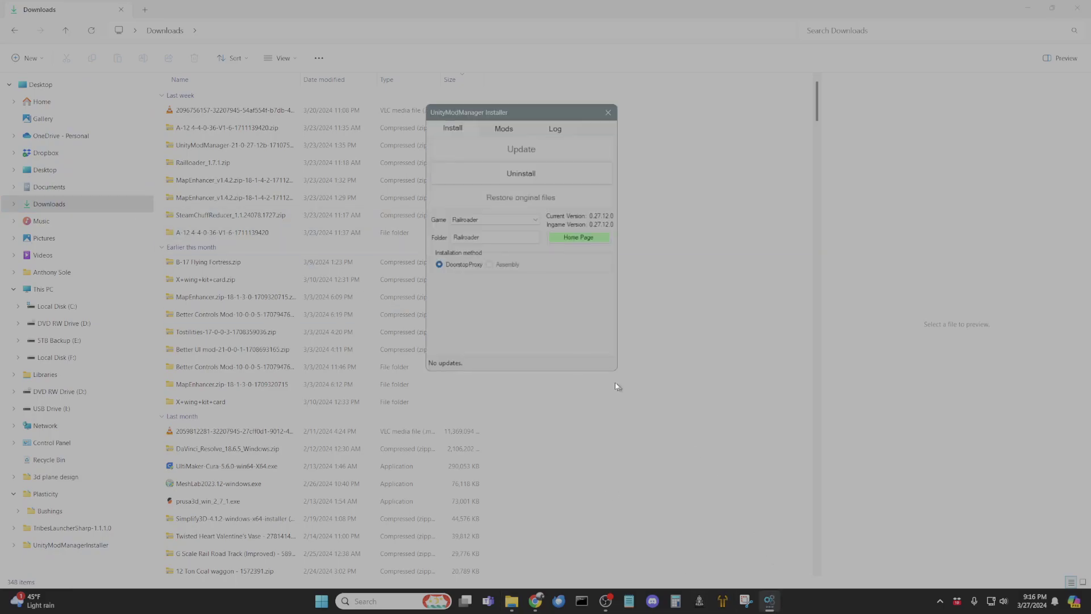
click(1052, 10)
drag(824, 101, 542, 248)
drag(545, 112, 860, 209)
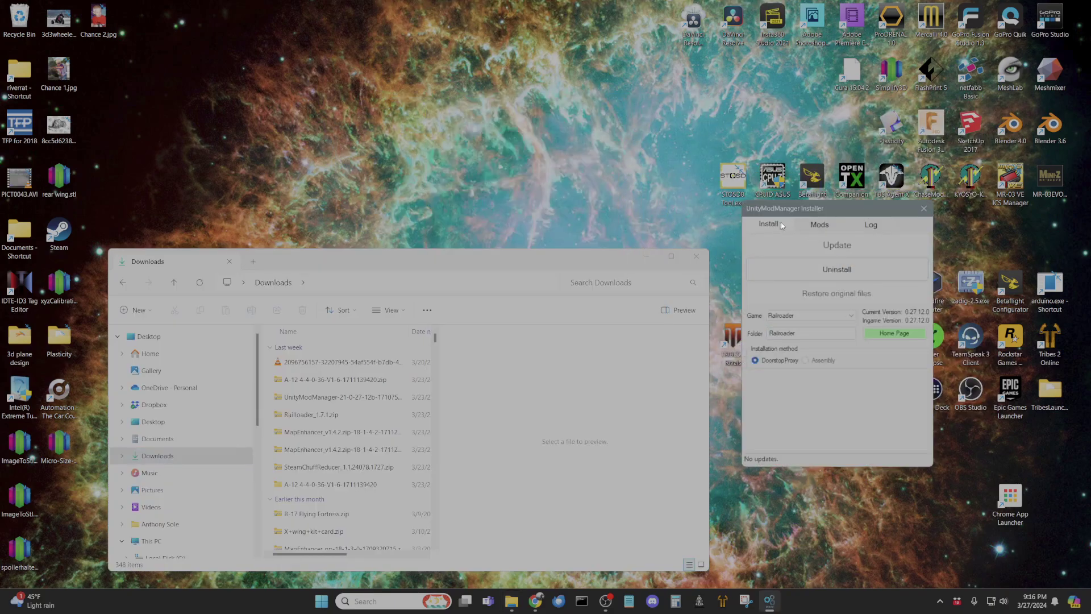
- Add the MapEnhancer_v1.4.2 zip from Downloads to the installer's mods for Railroader, and close both windows
click(820, 224)
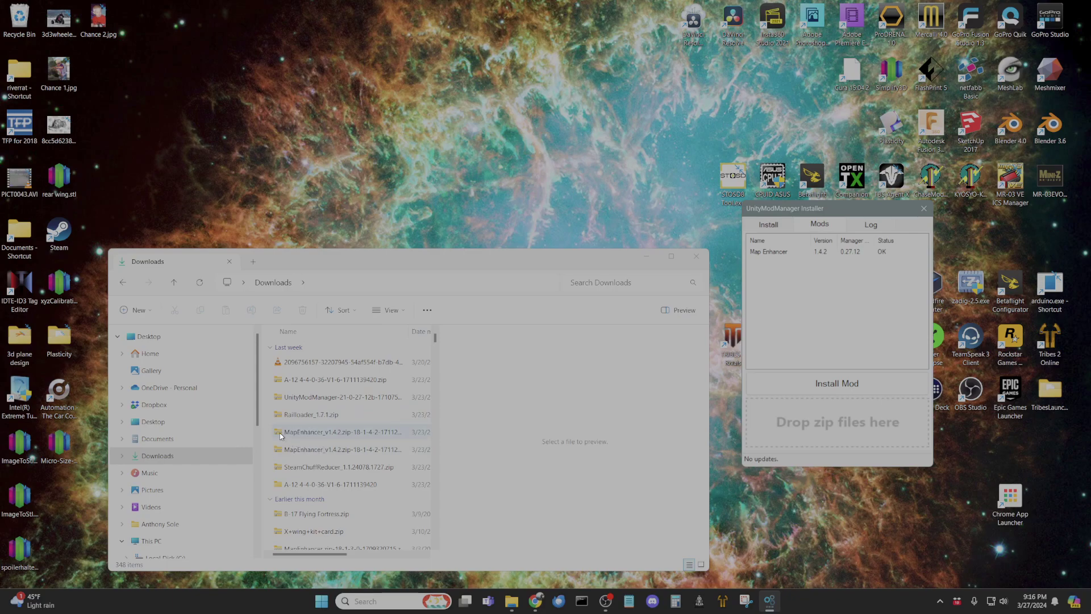
drag(279, 431, 800, 431)
click(699, 259)
click(923, 208)
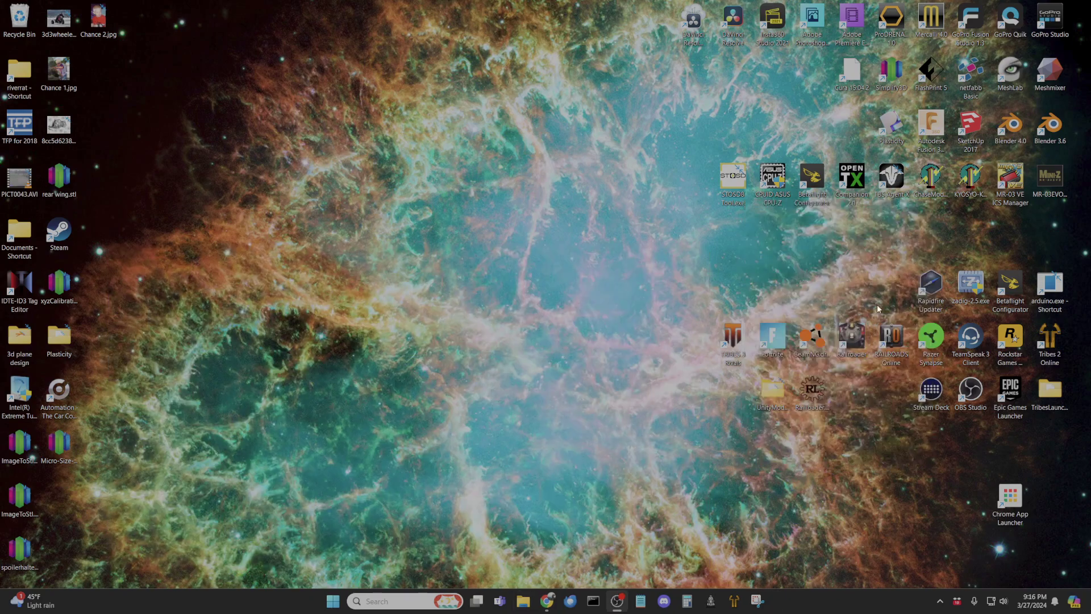
- Launch Railroader, review Map Enhancer's options in the in-game Mod Manager and try its on/off switch
double_click(853, 336)
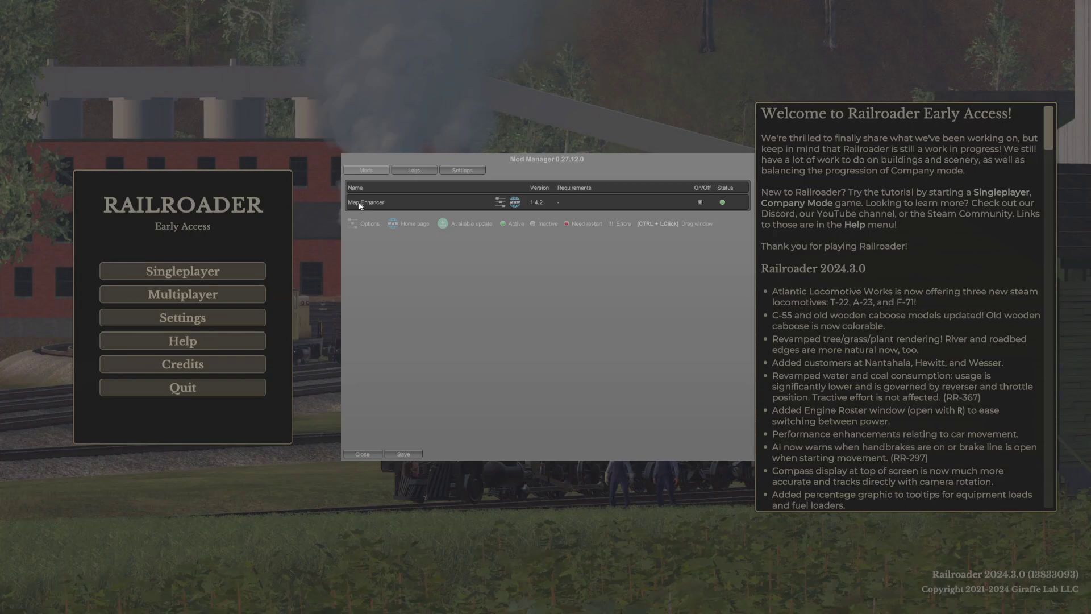
click(500, 203)
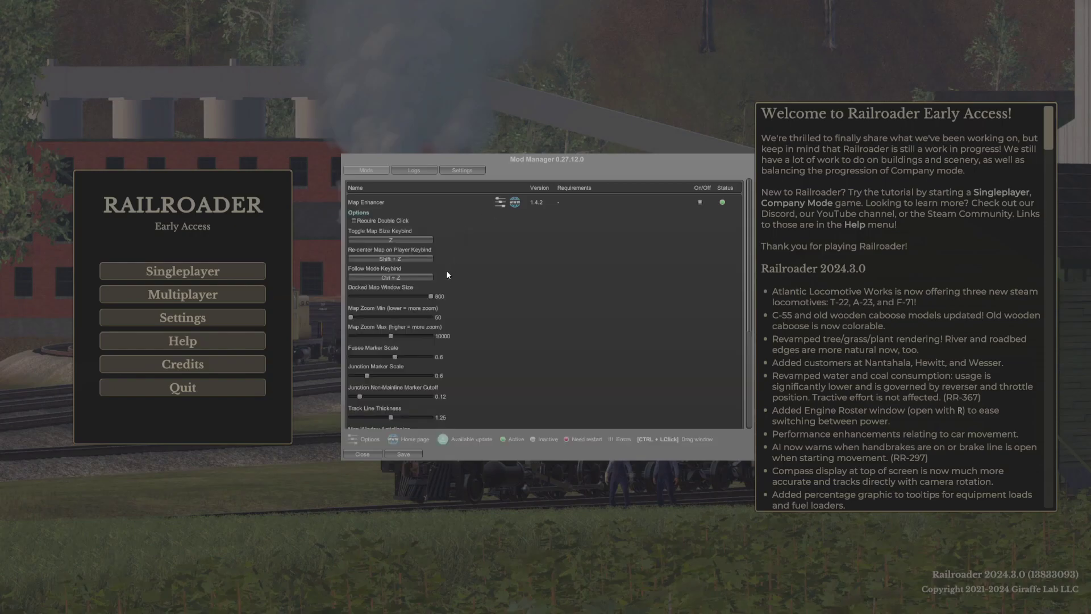
scroll(401, 256, down, 5)
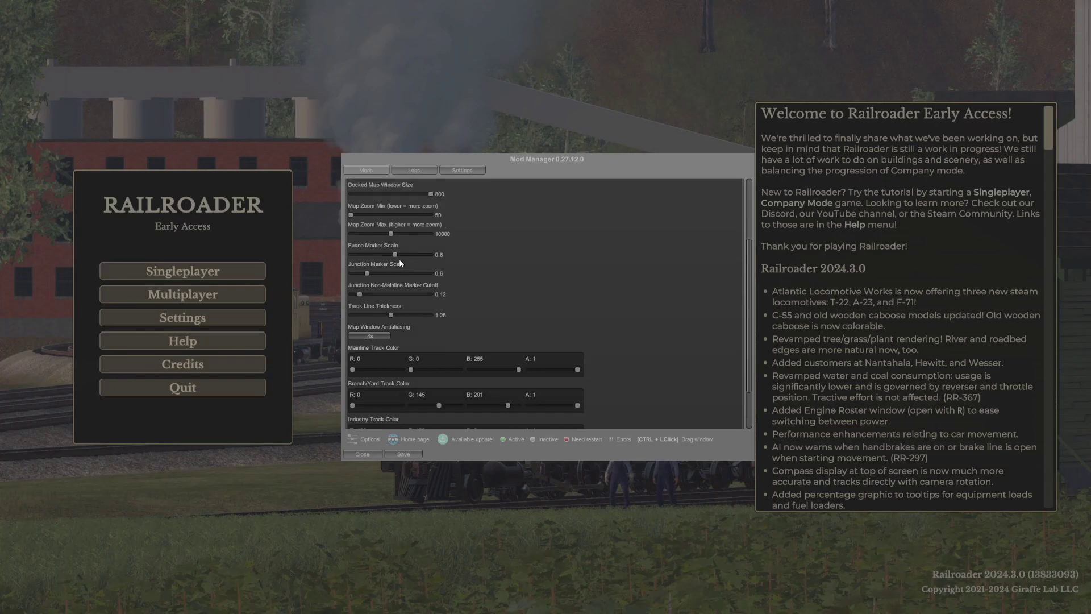
scroll(401, 263, up, 5)
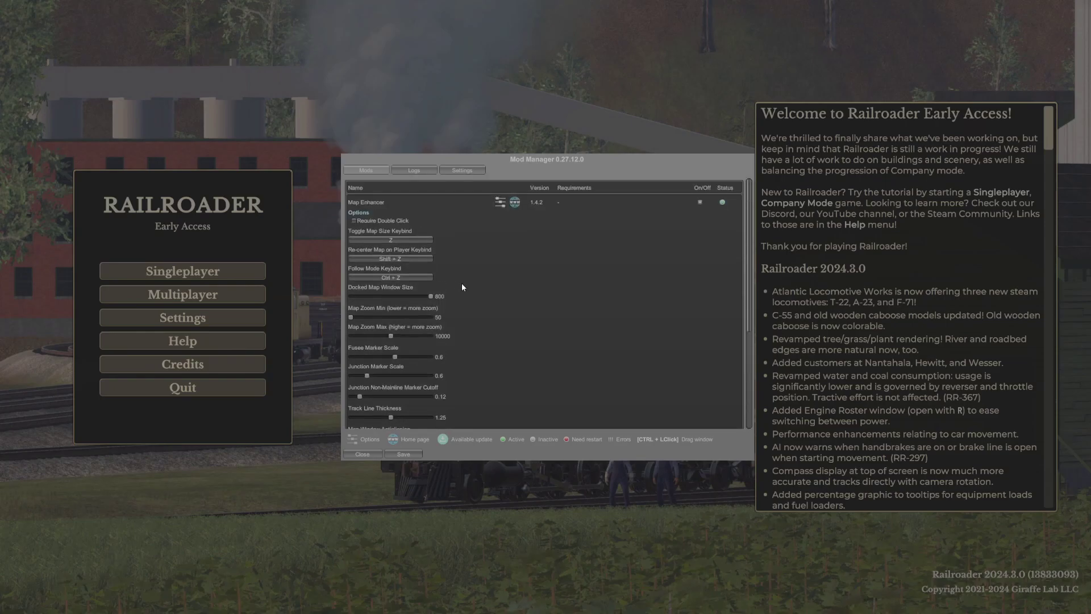
click(501, 203)
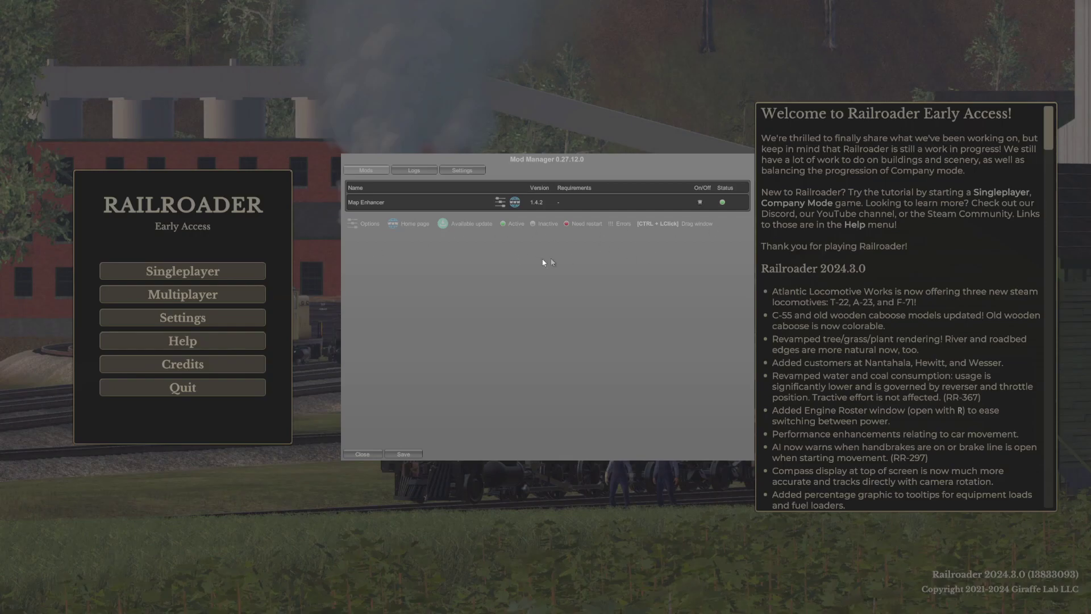
click(501, 202)
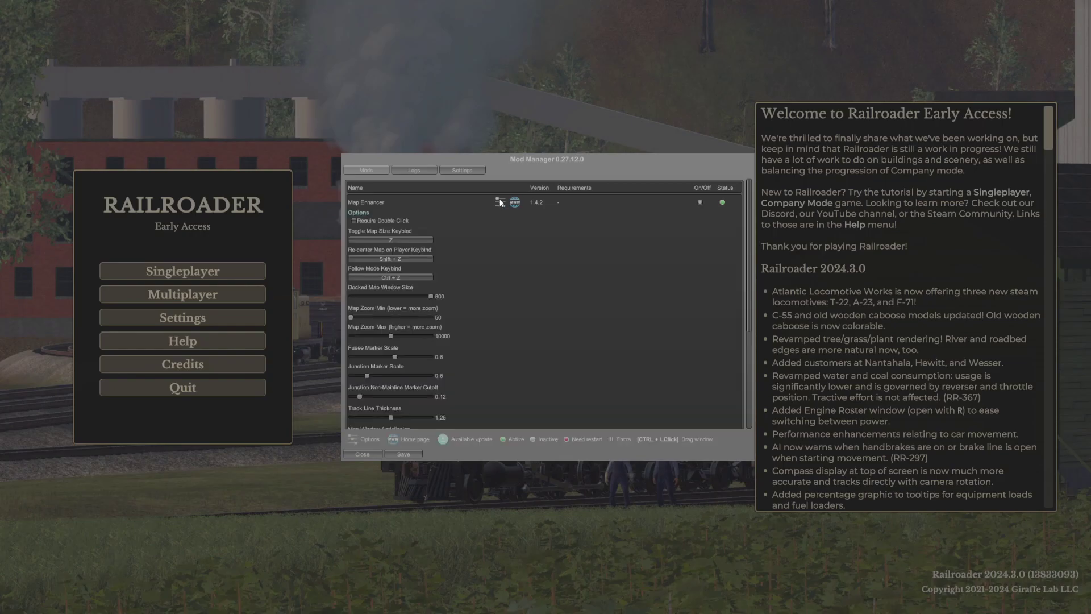
click(501, 203)
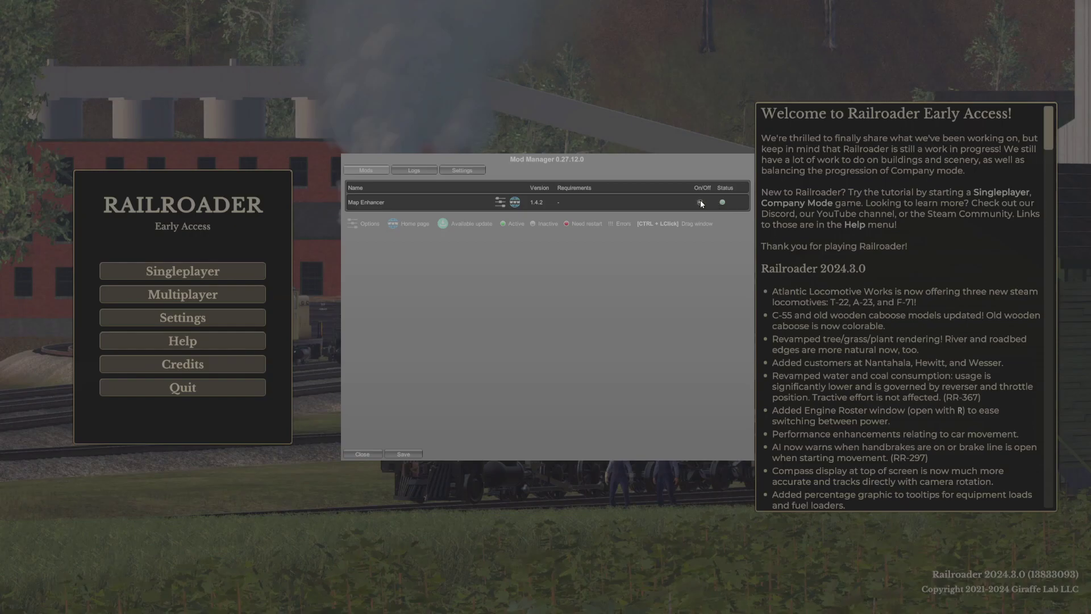
click(700, 203)
click(701, 203)
- View the Mod Manager's own settings, and try closing and reopening its window over the main menu
click(461, 171)
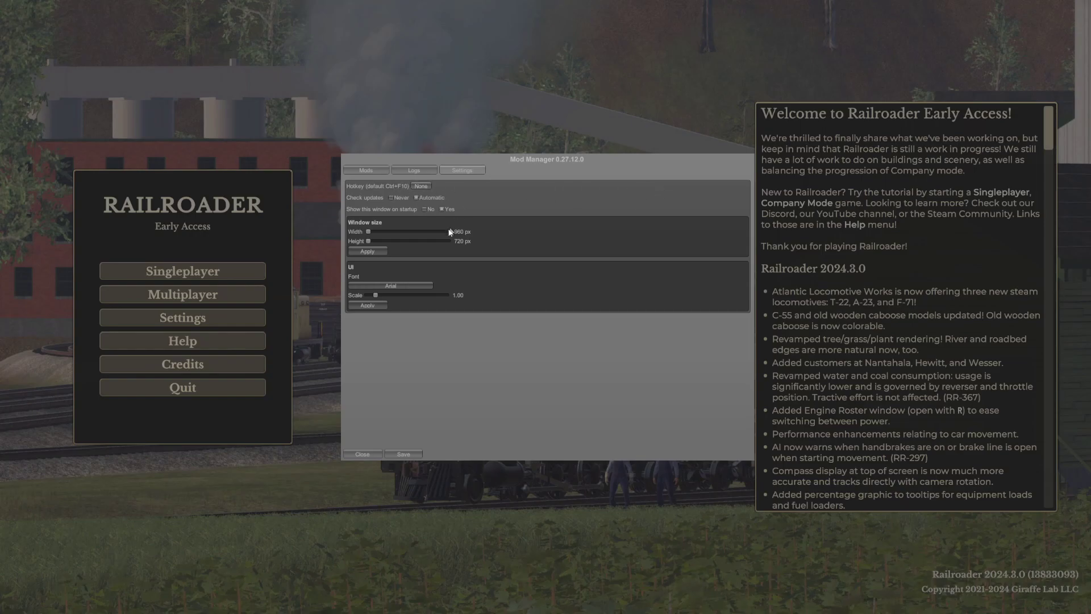
click(364, 454)
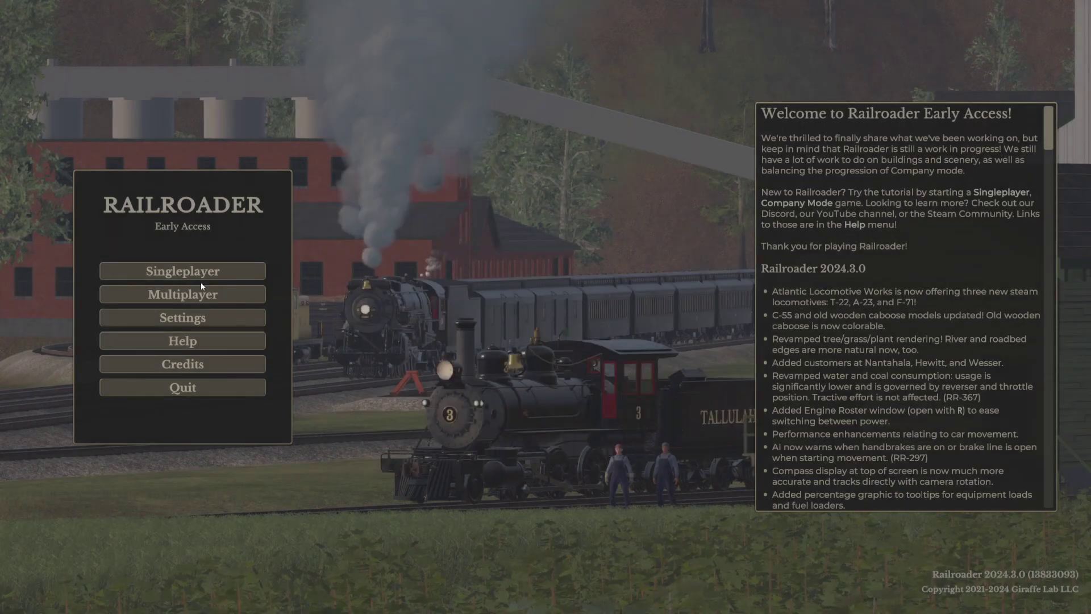
key(ctrl+F10)
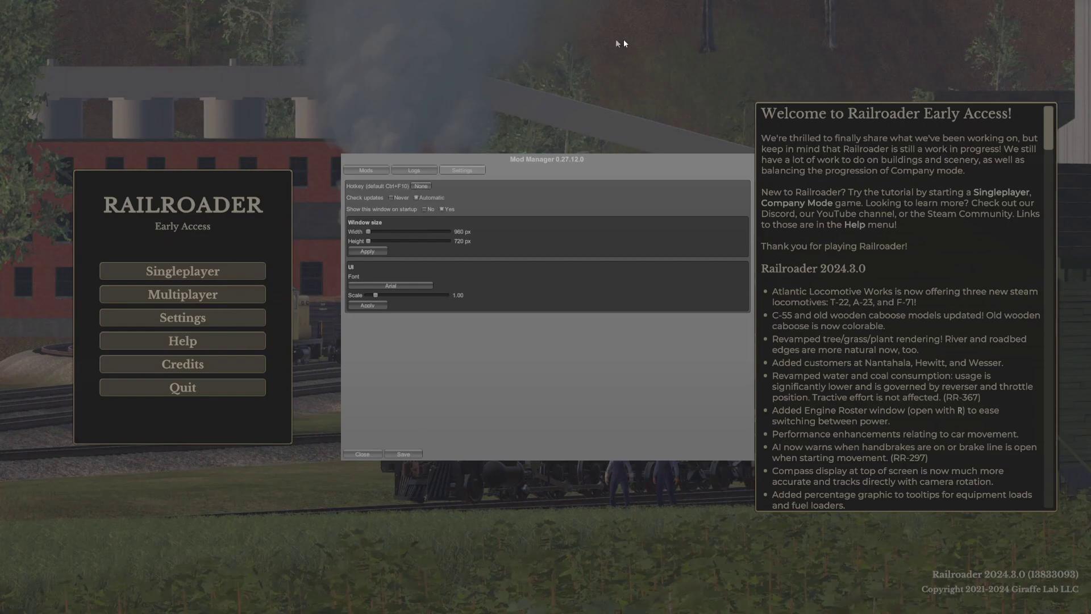
click(367, 454)
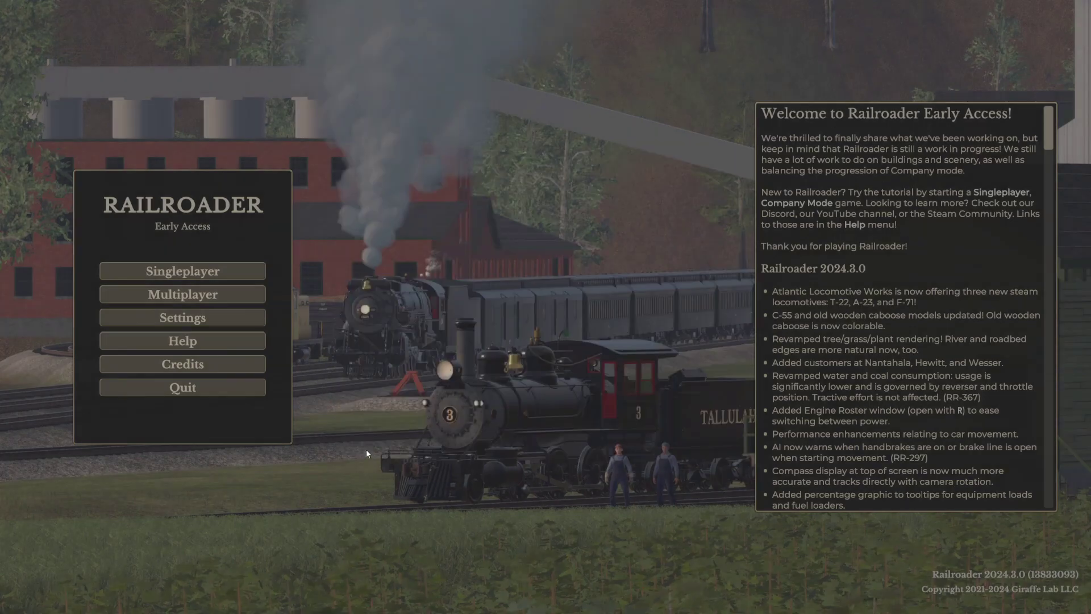
- Open the list of singleplayer saved games
click(195, 273)
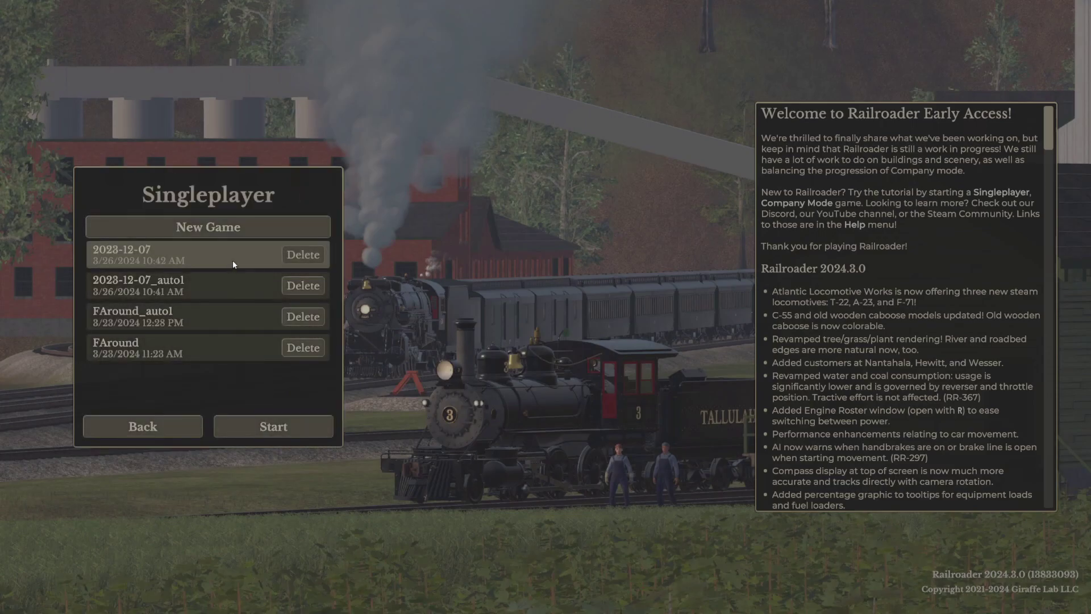